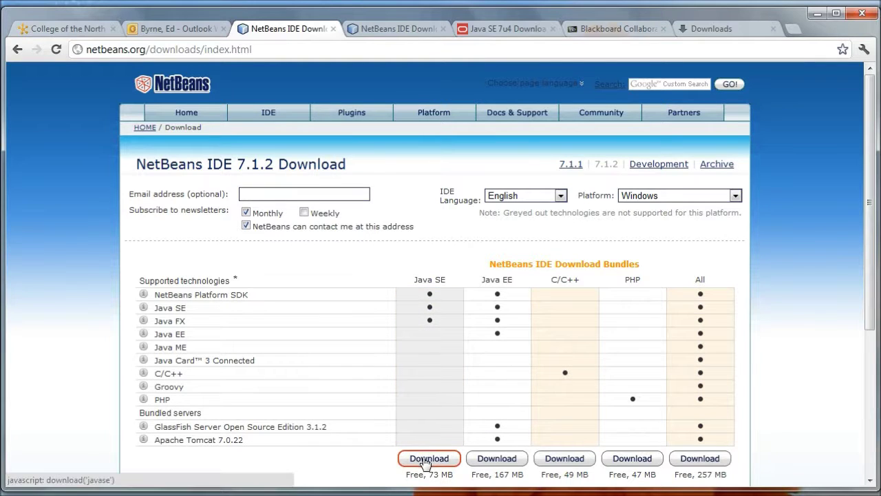
# Step: Review the NetBeans IDE 7.1.2 download-started page and the JDK requirement notes on the NetBeans download page
pyautogui.click(379, 24)
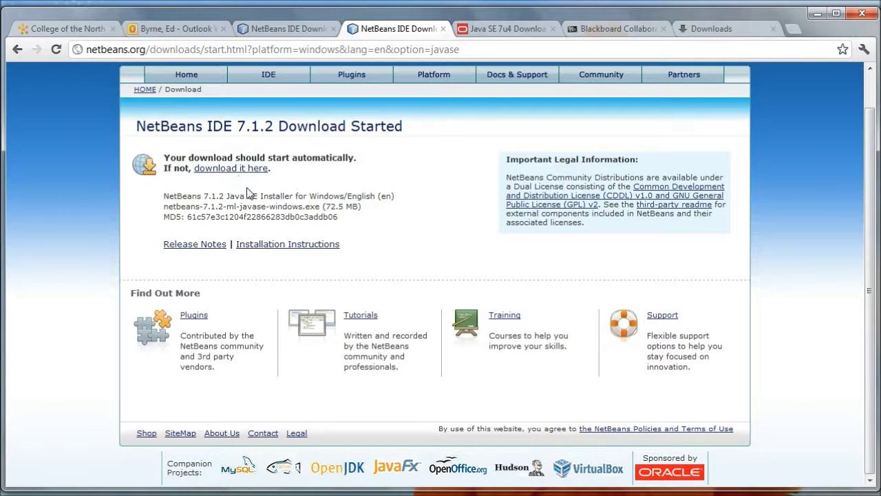
pyautogui.click(295, 29)
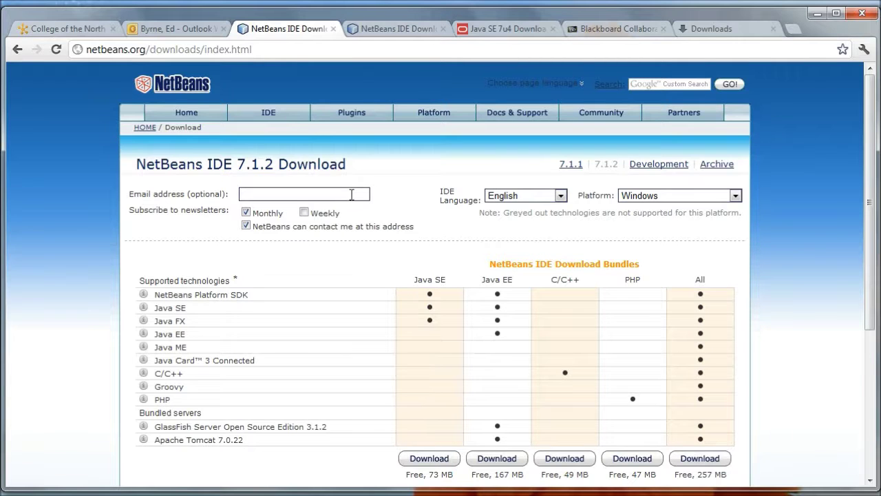
pyautogui.scroll(-3, 354, 232)
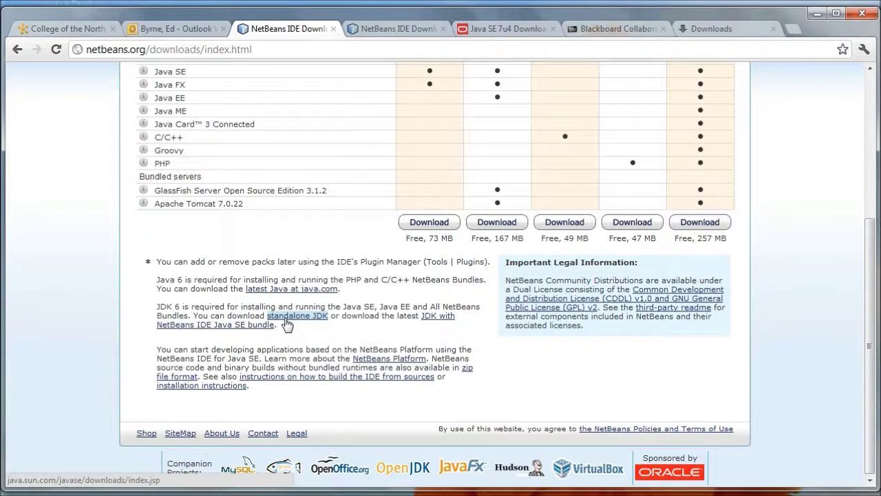
# Step: Open the Java Platform (JDK) 7u4 download page from Oracle's Java SE Downloads and accept the license agreement
pyautogui.click(494, 34)
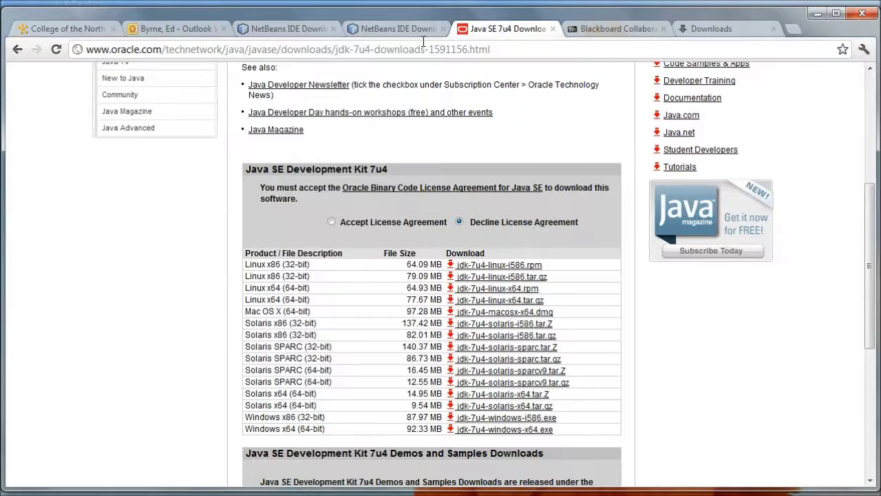
pyautogui.click(18, 49)
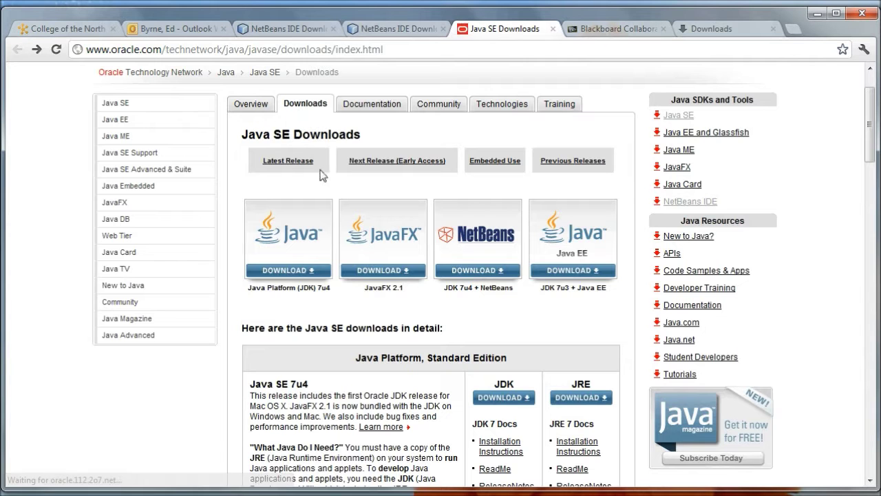
pyautogui.click(298, 273)
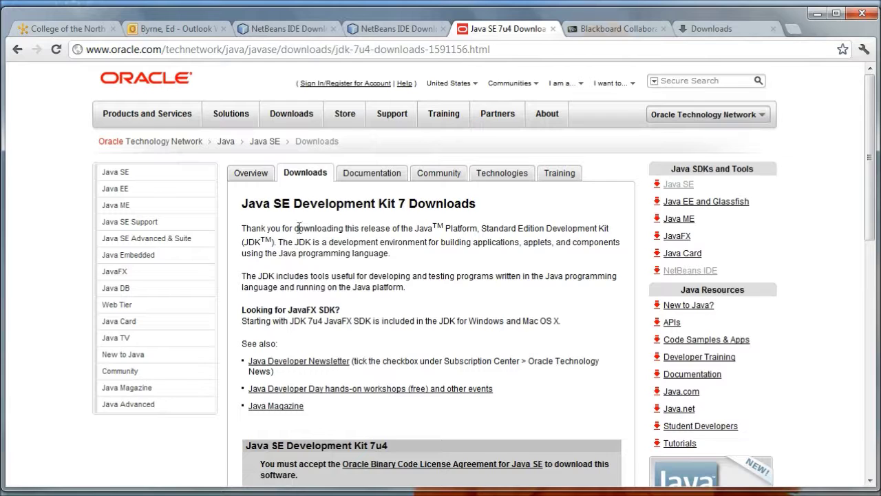
pyautogui.scroll(-4, 303, 238)
pyautogui.click(331, 221)
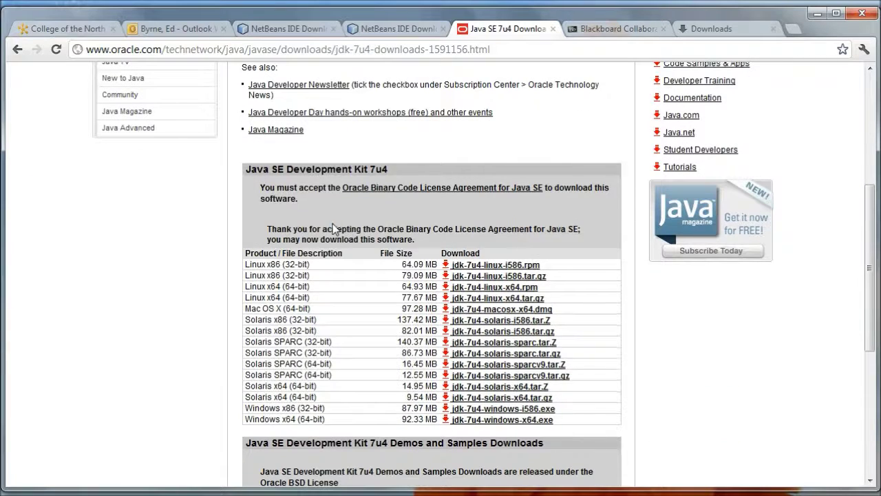
pyautogui.scroll(-1, 345, 222)
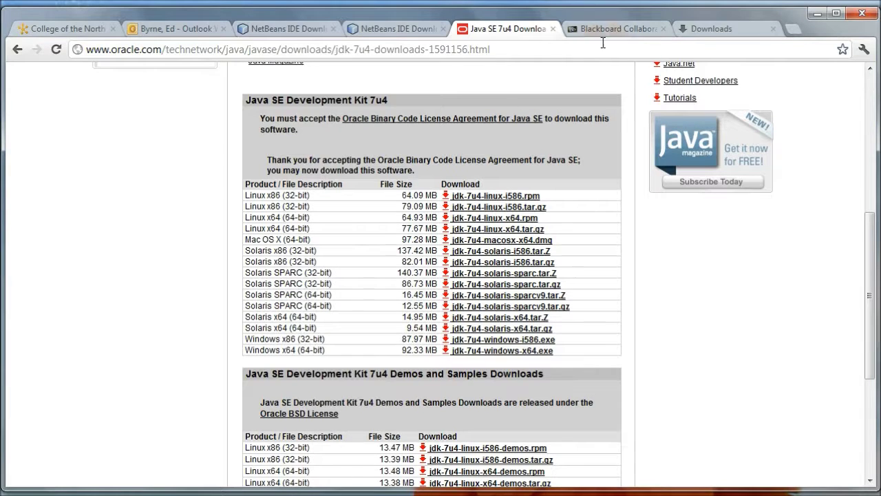
# Step: Check the browser's download list for the JDK and NetBeans installers, and review the available NetBeans IDE bundles
pyautogui.click(702, 33)
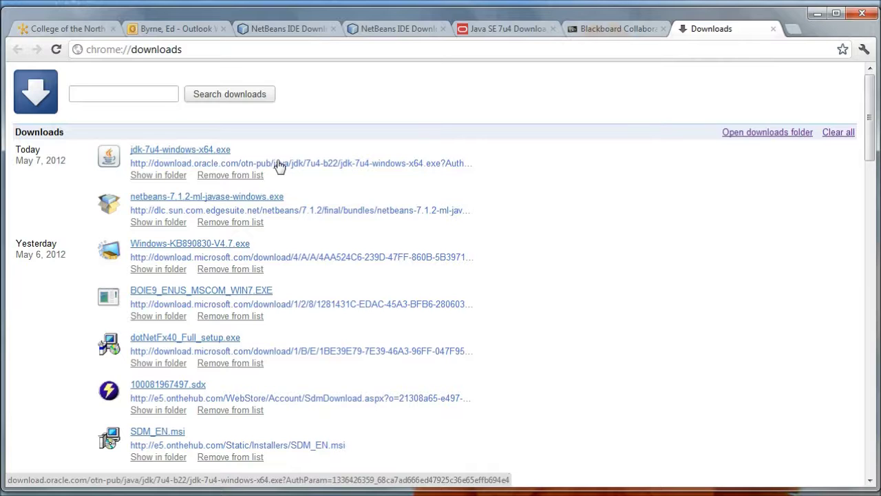
pyautogui.click(417, 29)
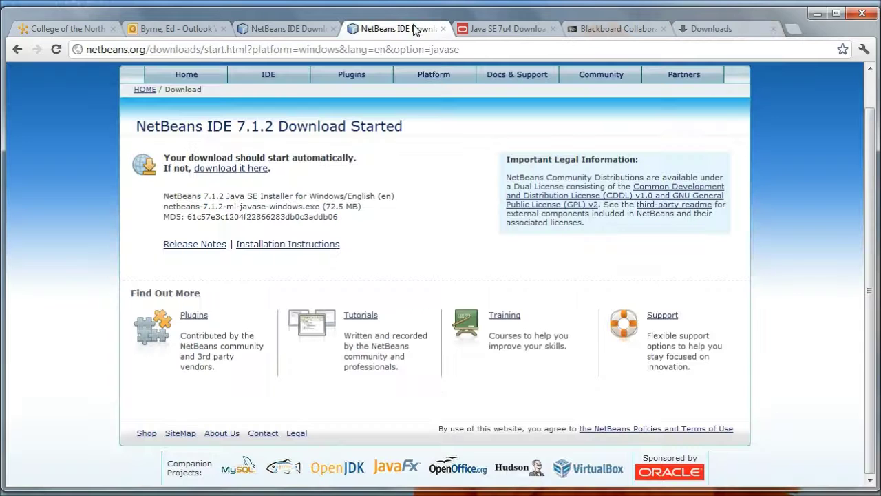
pyautogui.click(274, 33)
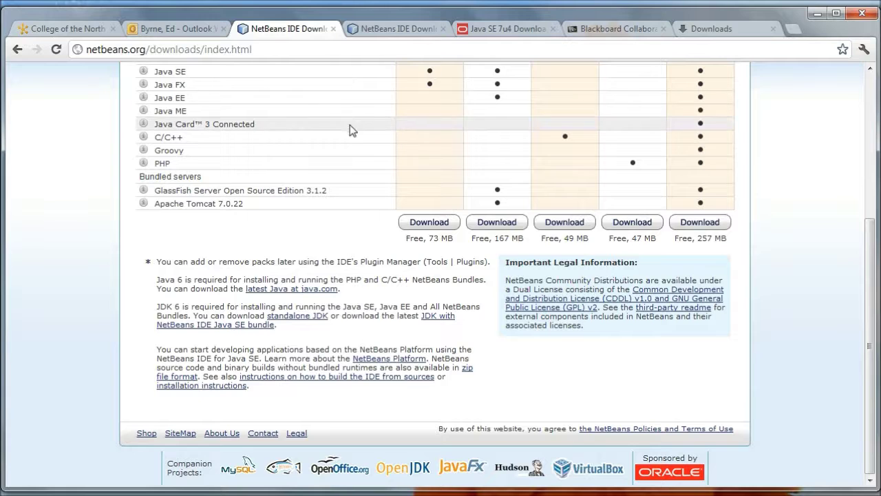
pyautogui.scroll(1, 363, 226)
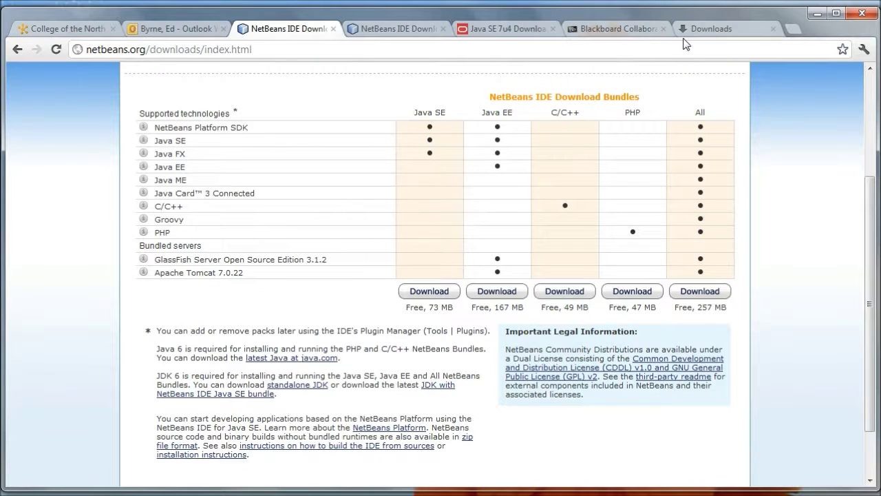
# Step: Launch the downloaded NetBeans IDE 7.1.2 installer, reposition its window fully into view, and accept the license agreement
pyautogui.click(714, 33)
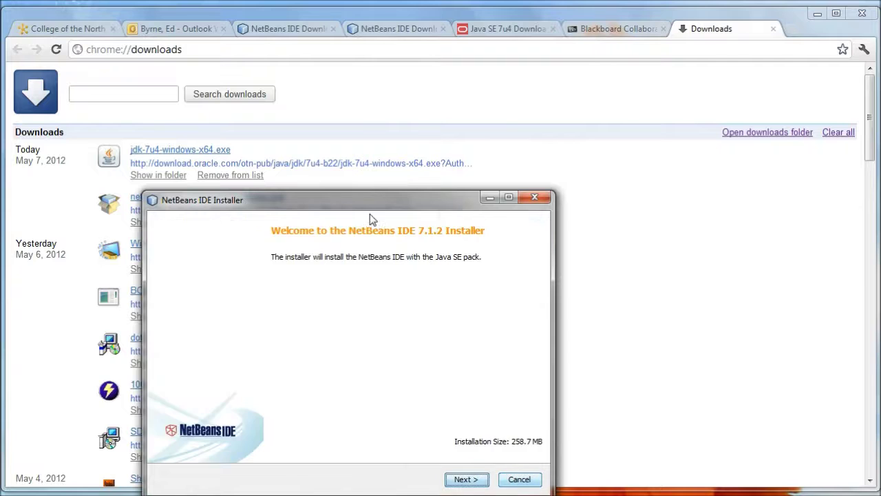
pyautogui.moveTo(369, 208); pyautogui.dragTo(372, 162)
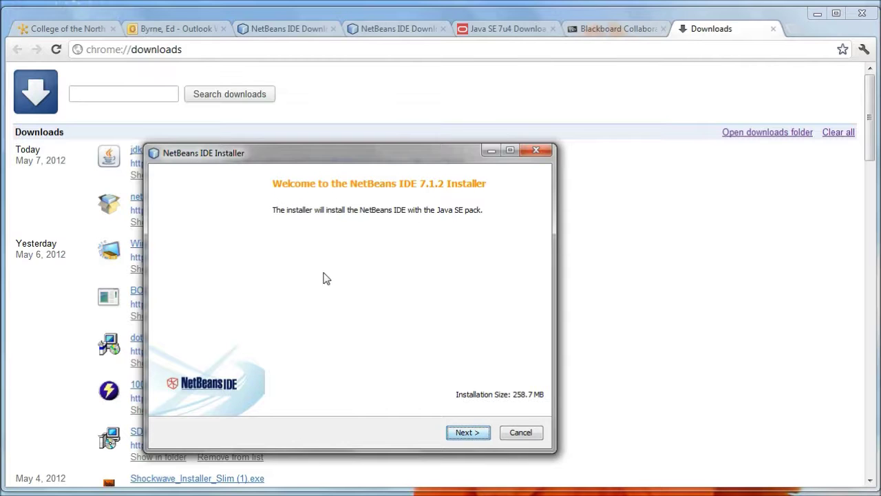
pyautogui.click(462, 432)
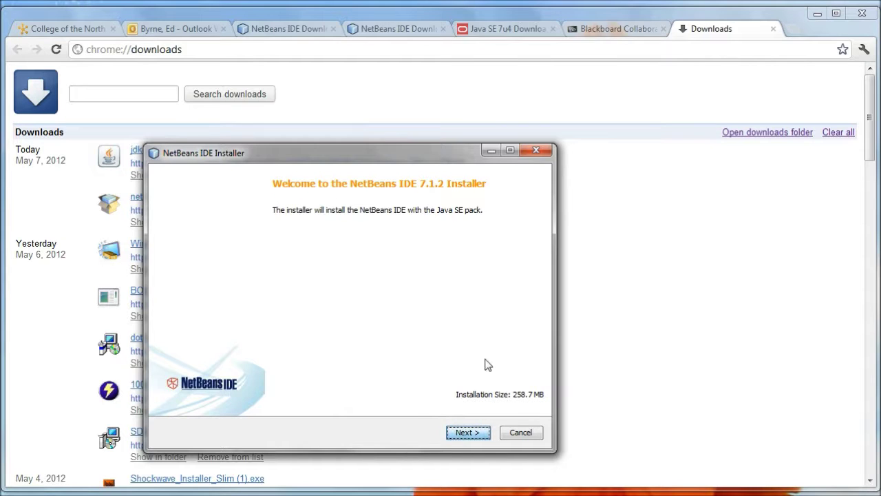
pyautogui.click(246, 400)
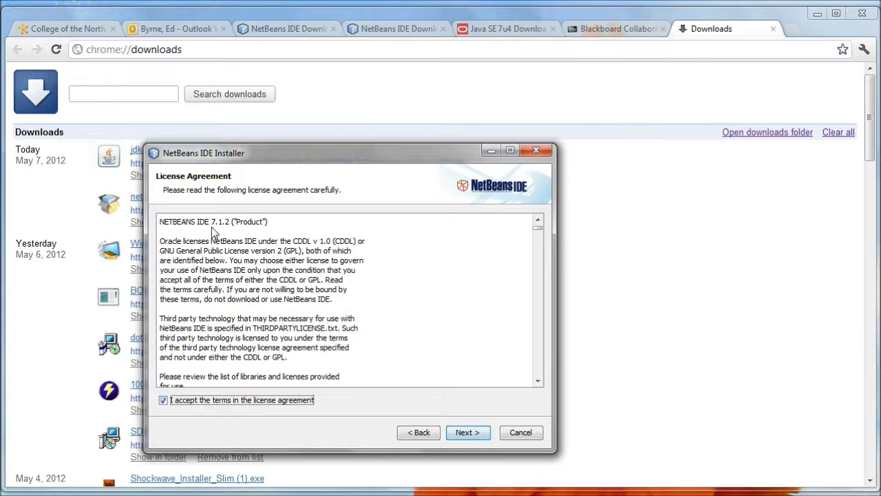
pyautogui.click(466, 432)
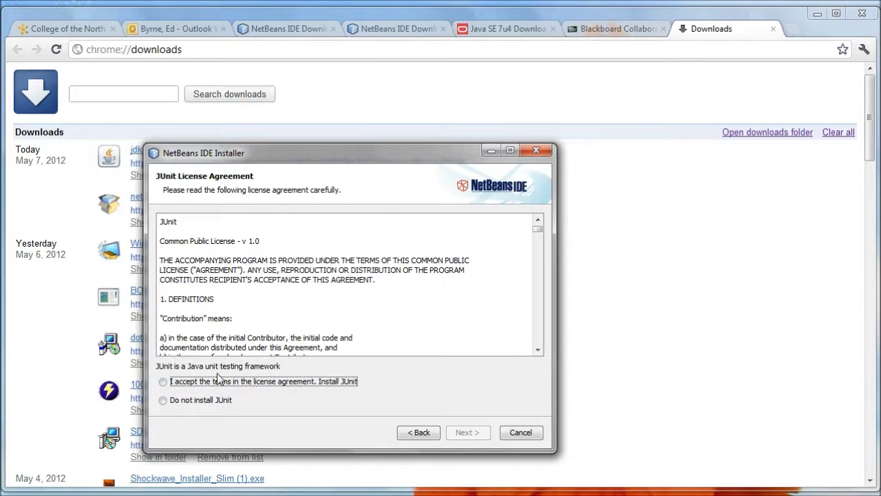
# Step: Accept the JUnit license and install NetBeans to C:\Program Files\NetBeans 7.1.2, using the JDK in C:\Program Files\Java\jdk1.7.0_04
pyautogui.click(209, 384)
pyautogui.click(478, 436)
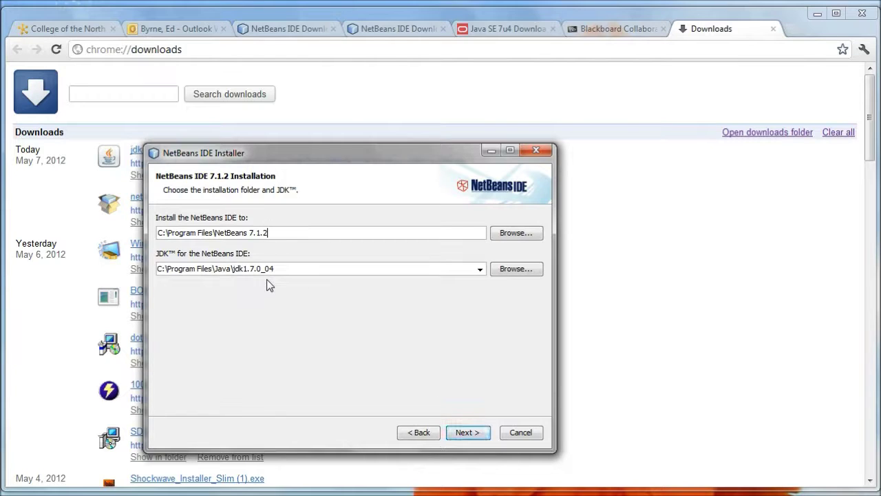
pyautogui.click(465, 433)
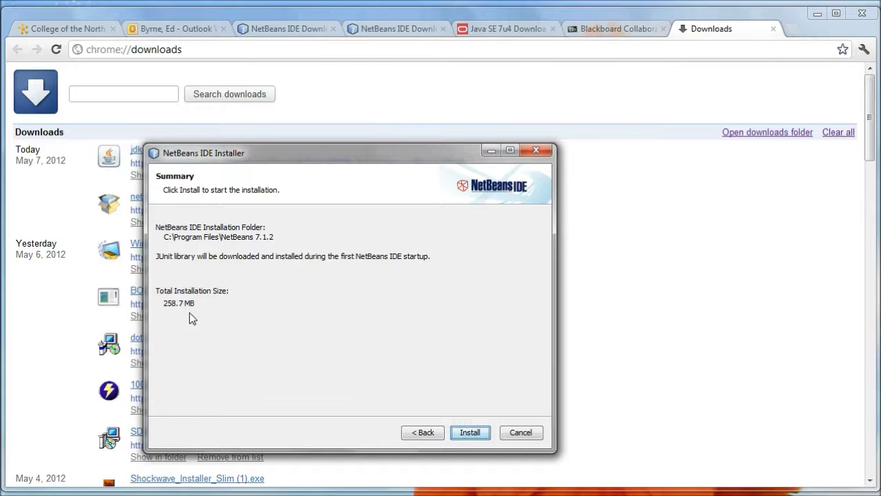
pyautogui.click(466, 432)
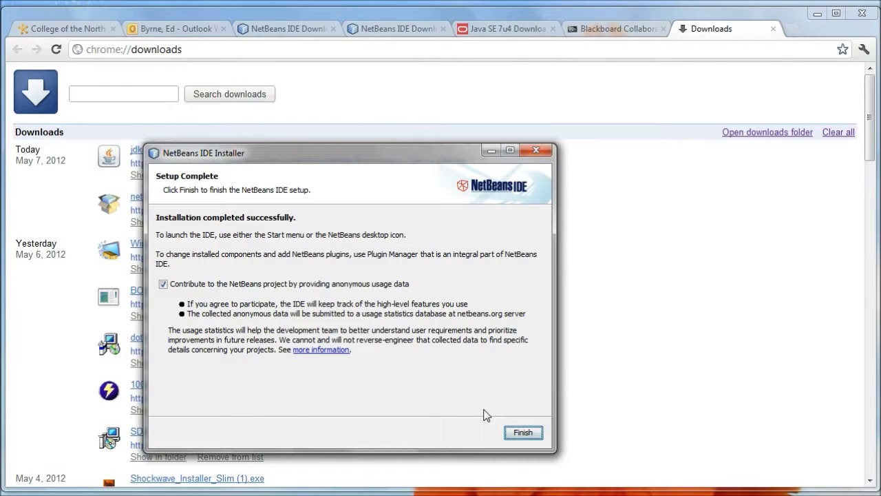
# Step: Opt out of contributing anonymous usage data and finish the NetBeans IDE setup
pyautogui.click(189, 285)
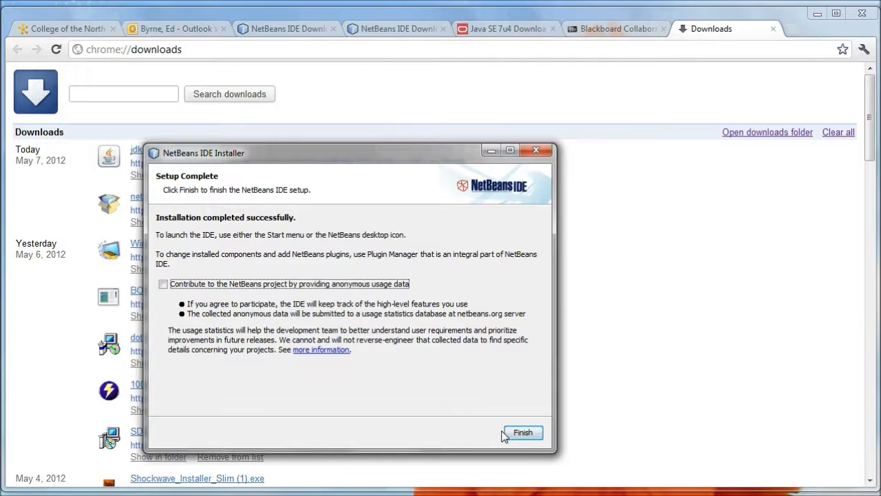
pyautogui.click(523, 432)
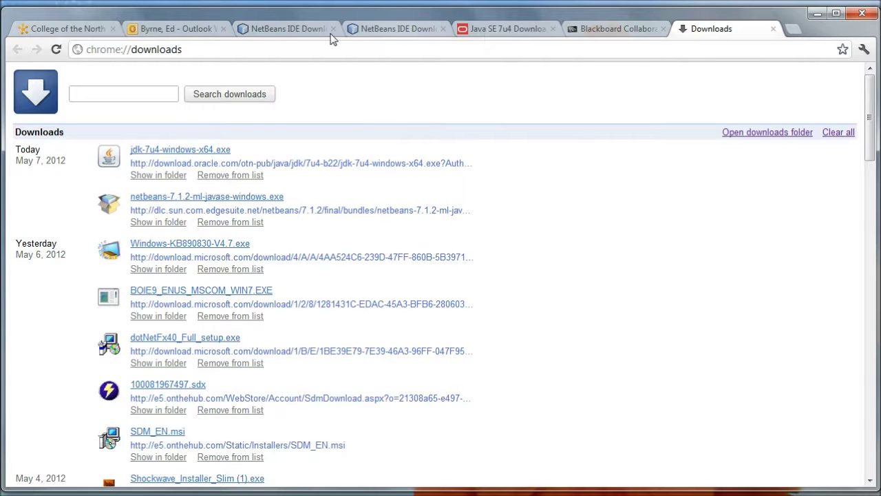
# Step: Switch to the NetBeans IDE 7.1.2 application and resize its window to fit within the visible screen area
pyautogui.click(296, 28)
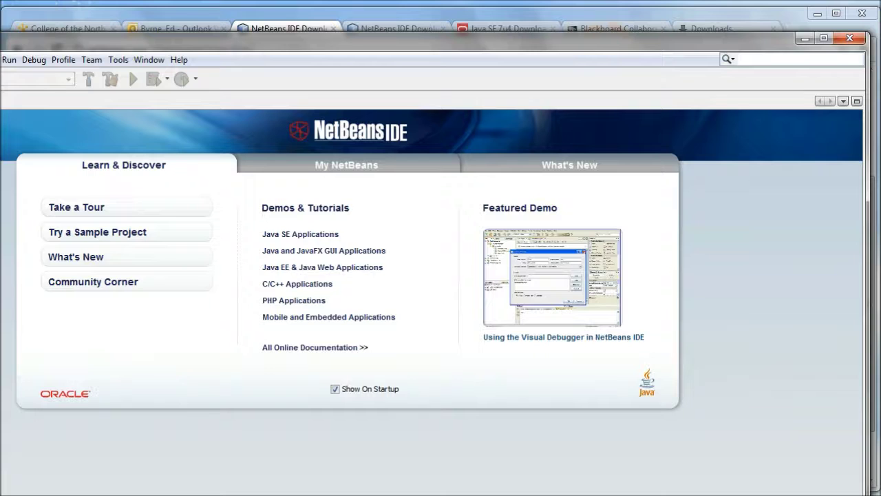
pyautogui.moveTo(0, 492); pyautogui.dragTo(38, 468)
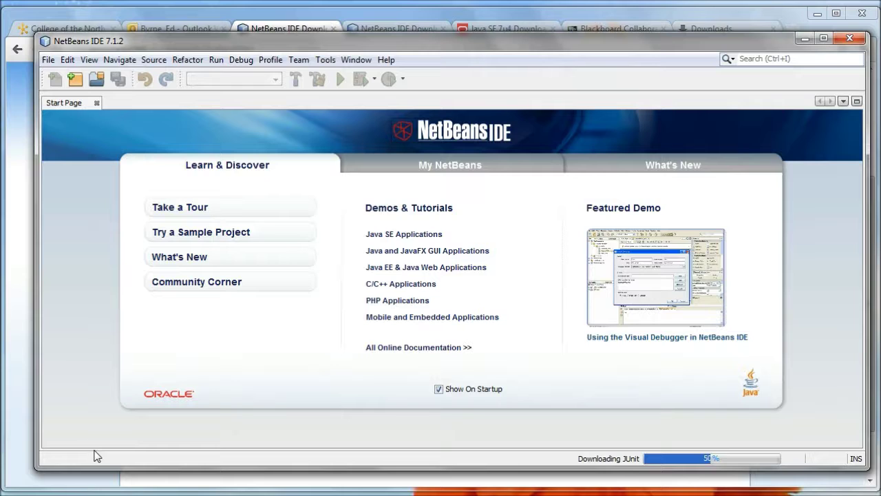
# Step: Preview the name and location settings for a new Java Application project, and cancel without creating it
pyautogui.click(49, 61)
pyautogui.click(73, 79)
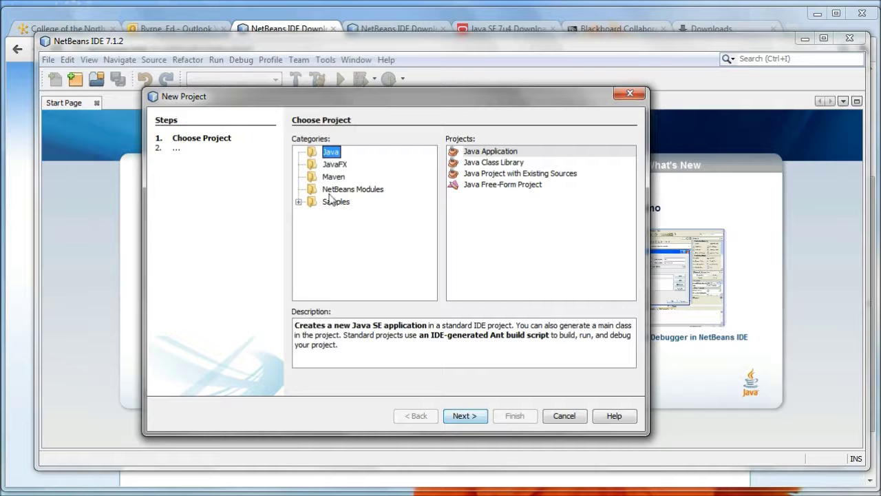
pyautogui.click(489, 152)
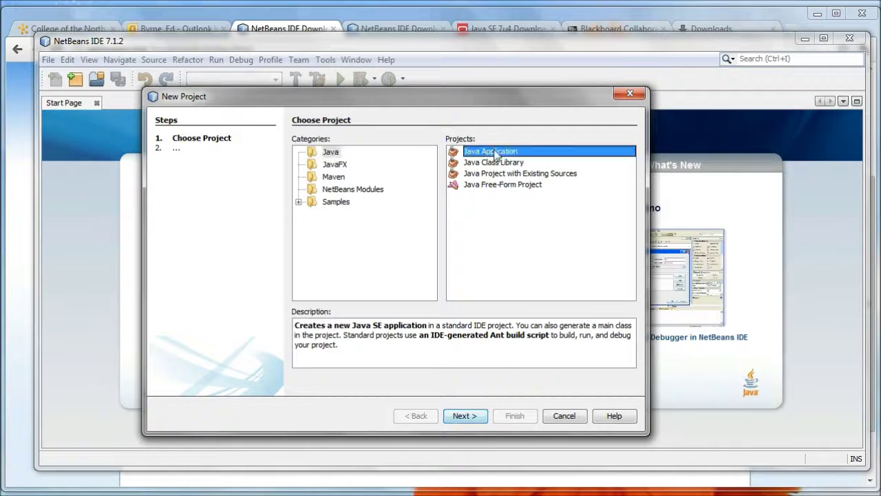
pyautogui.click(478, 417)
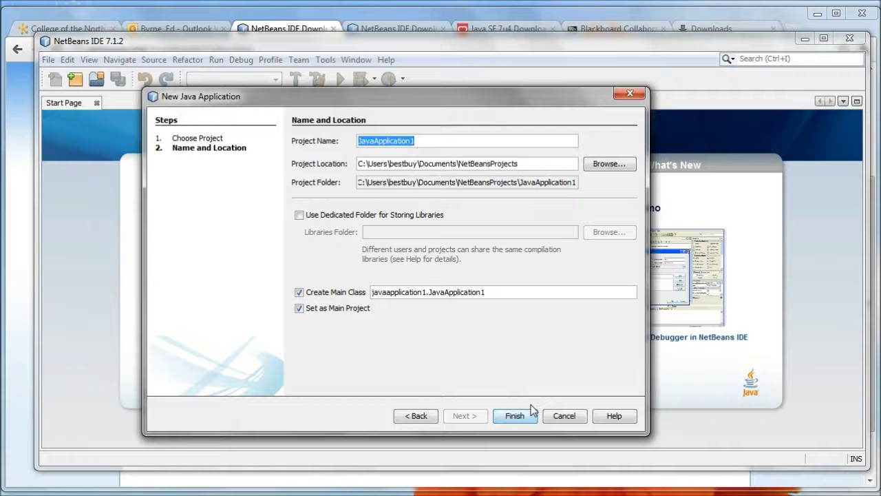
pyautogui.click(565, 416)
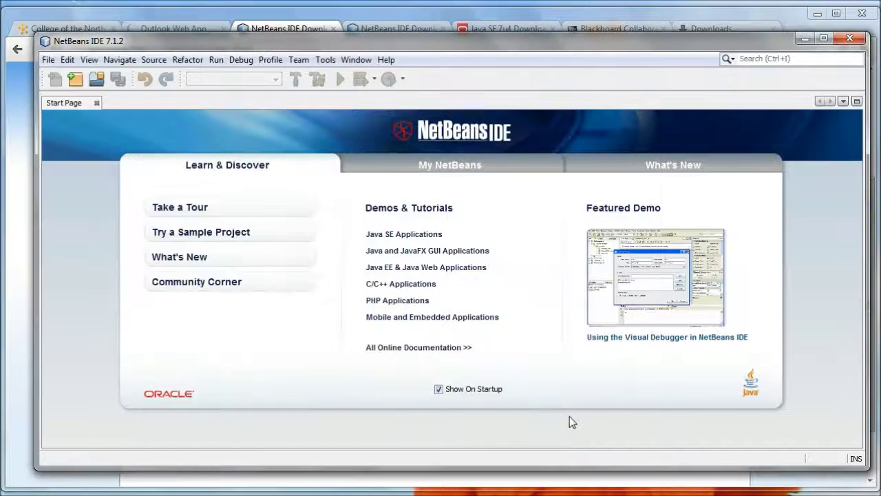
pyautogui.click(649, 338)
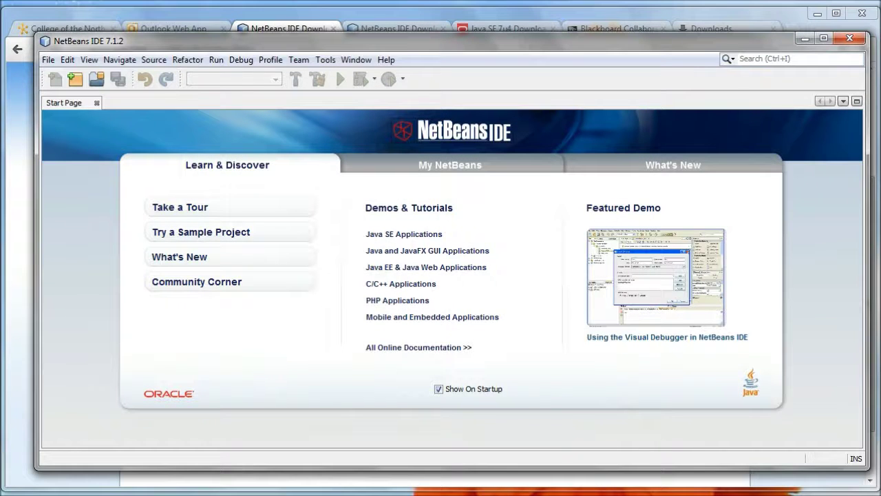